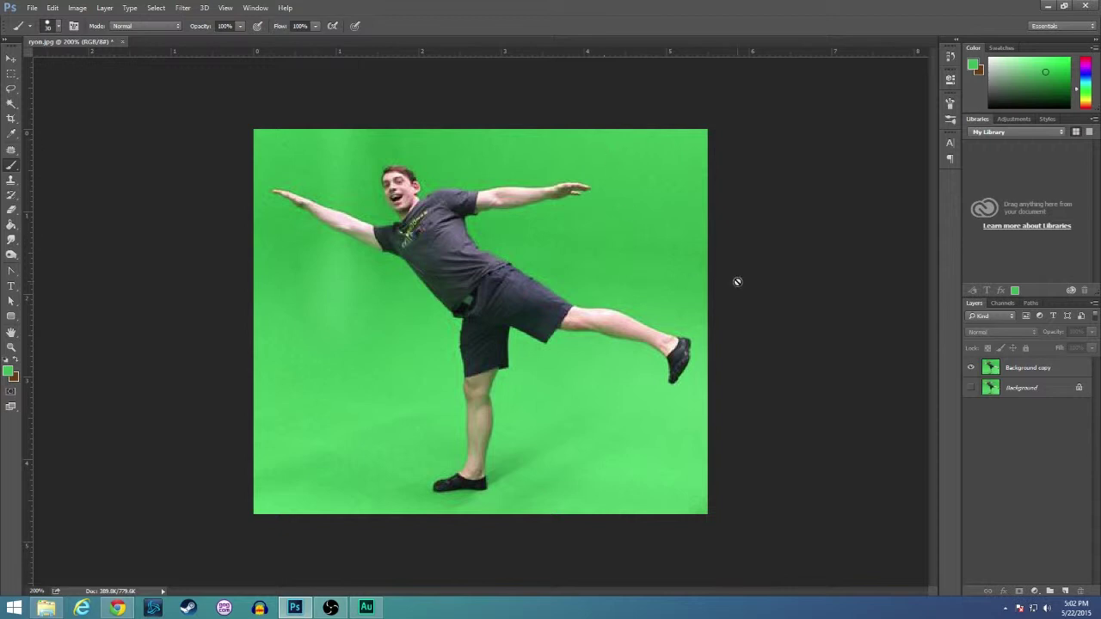
Step: Add a Reveal All layer mask to the Background copy layer
click(1043, 369)
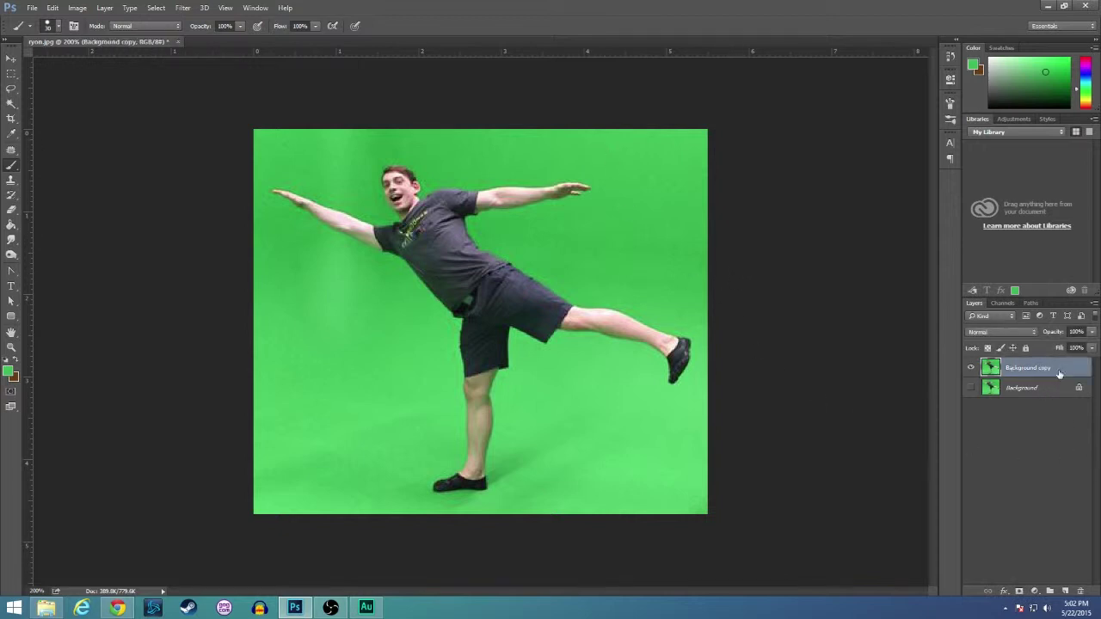
click(972, 392)
click(105, 8)
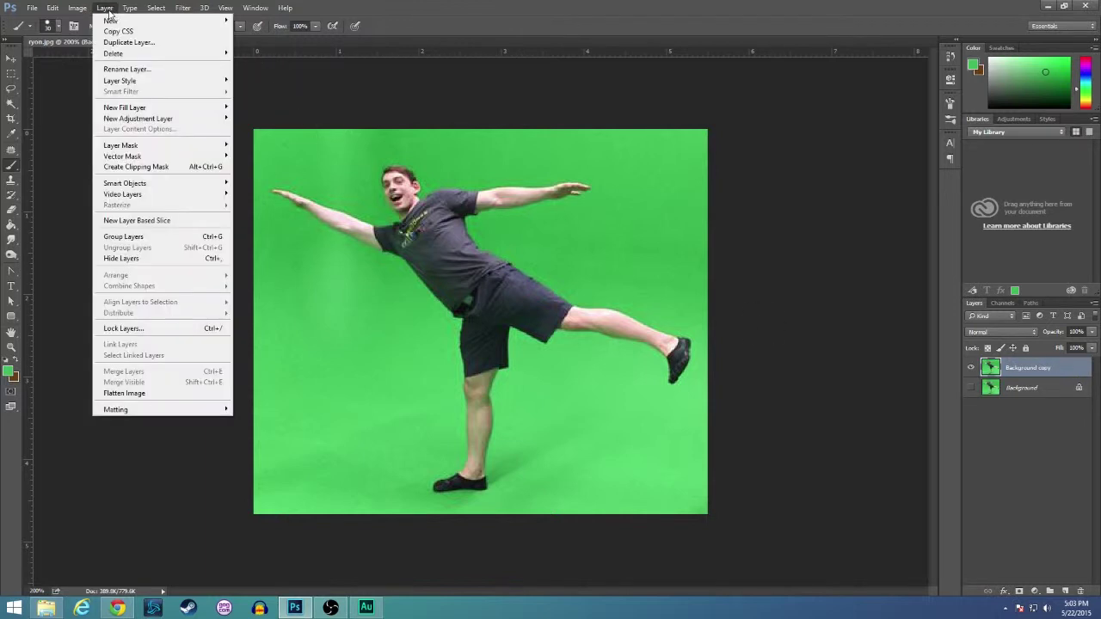
mouse_move(123, 148)
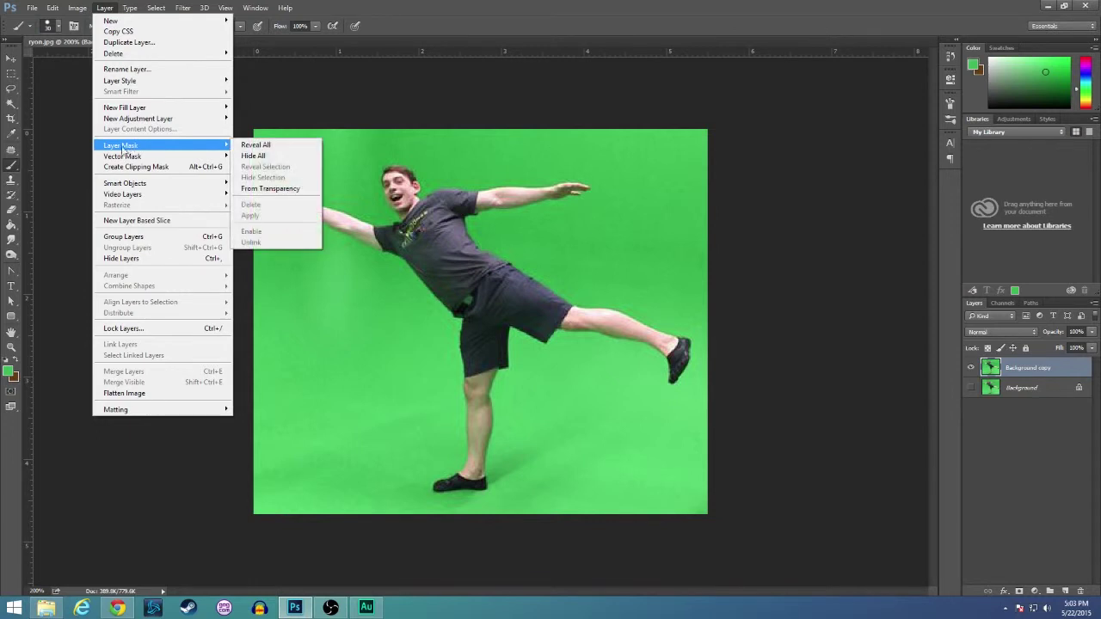
click(265, 148)
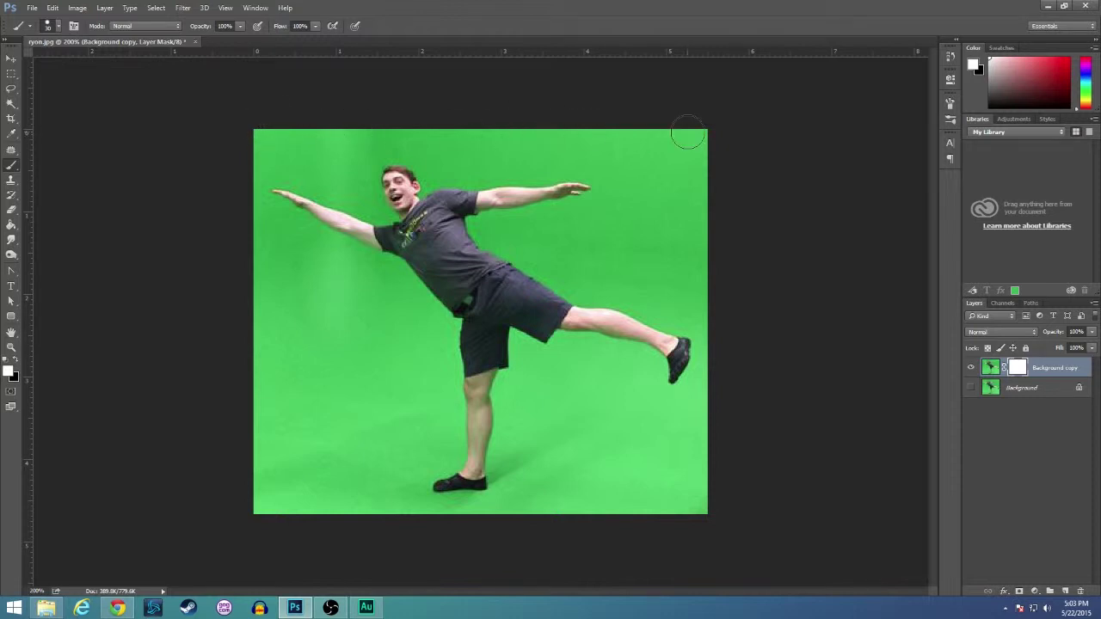
click(993, 368)
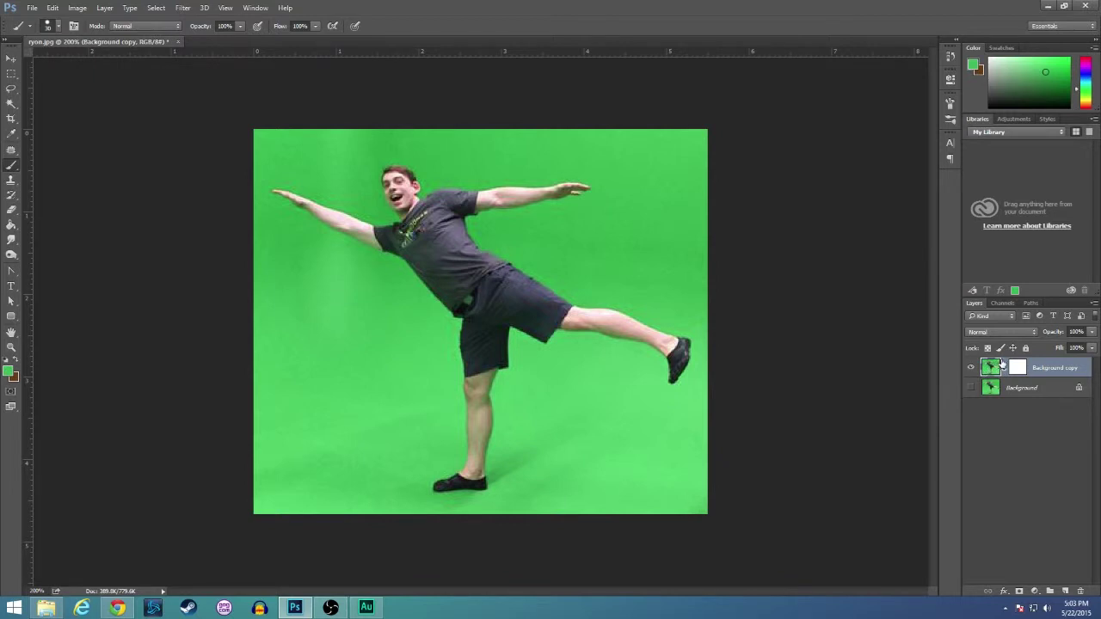
click(1019, 369)
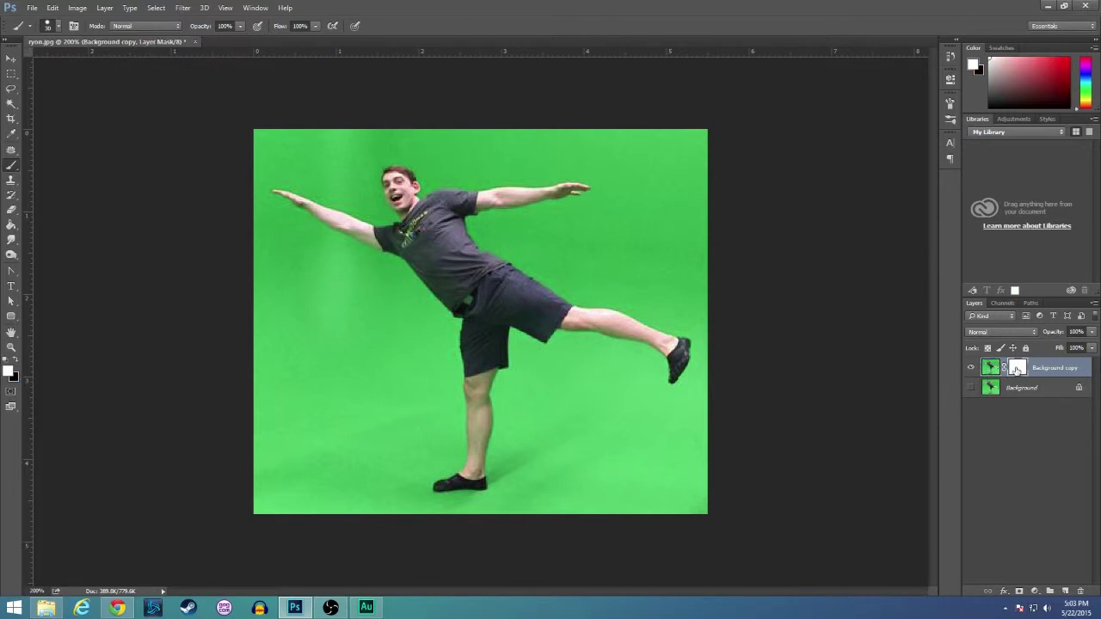
click(993, 370)
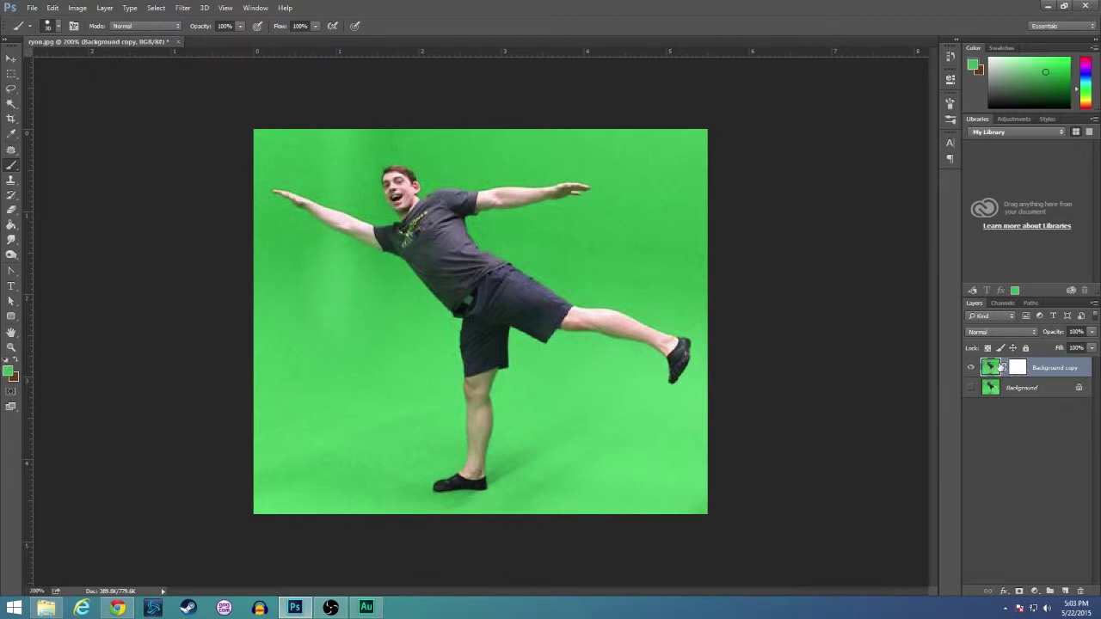
click(1017, 369)
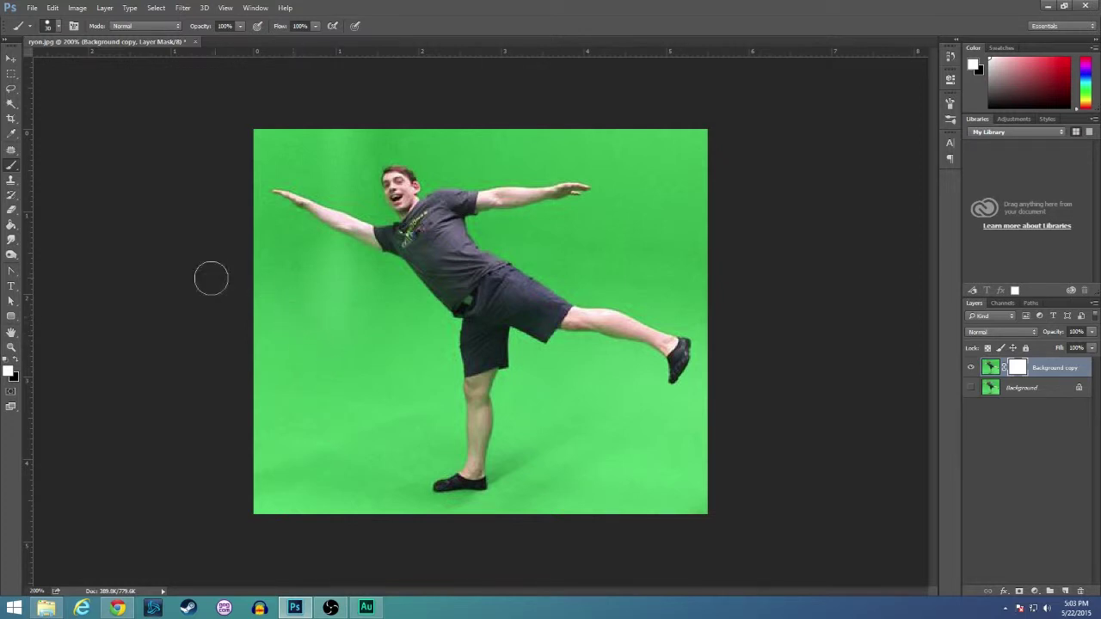
click(990, 366)
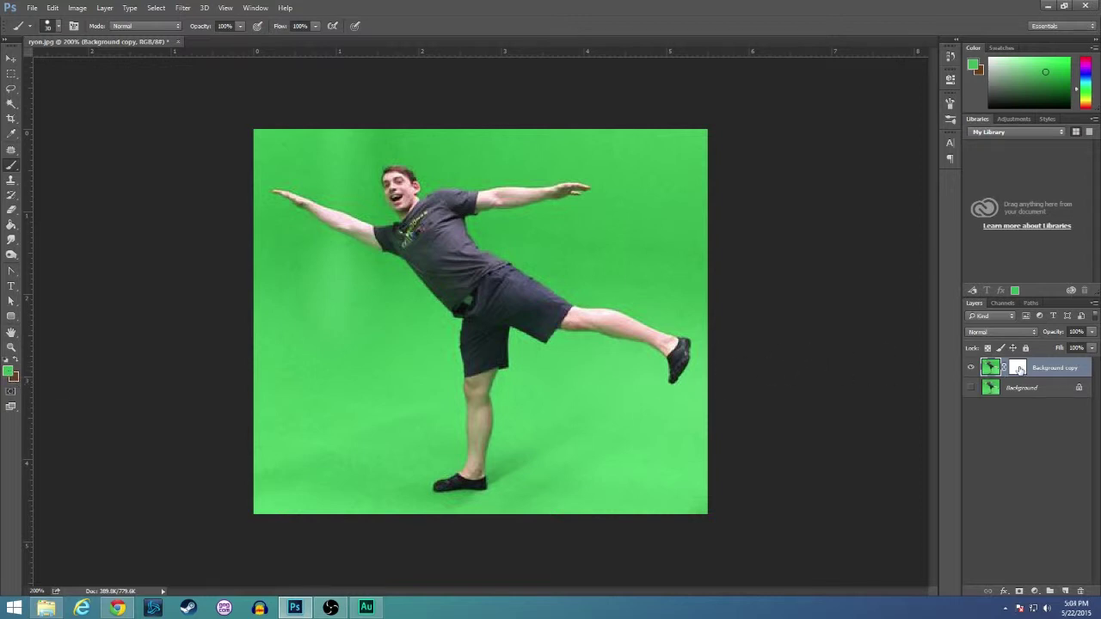
Step: Paint black on the Background copy's layer mask to hide the green backdrop in a broad band around the man
click(1019, 369)
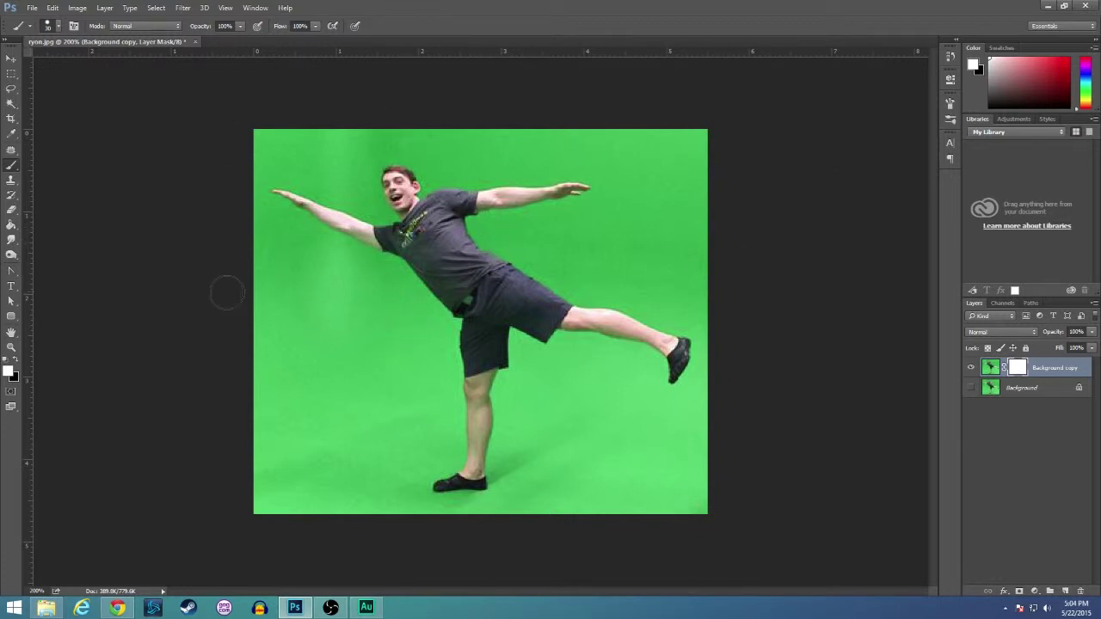
click(16, 364)
mouse_move(263, 215)
mouse_down()
mouse_move(377, 277)
mouse_move(423, 330)
mouse_move(431, 435)
mouse_move(408, 506)
mouse_move(401, 388)
mouse_move(376, 302)
mouse_move(290, 240)
mouse_move(286, 266)
mouse_move(369, 467)
mouse_move(371, 508)
mouse_up()
mouse_move(528, 379)
mouse_down()
mouse_move(519, 502)
mouse_move(437, 527)
mouse_move(514, 500)
mouse_move(548, 372)
mouse_move(585, 360)
mouse_move(621, 372)
mouse_move(645, 407)
mouse_move(688, 406)
mouse_move(721, 374)
mouse_move(719, 332)
mouse_move(698, 306)
mouse_move(538, 243)
mouse_move(612, 213)
mouse_move(615, 169)
mouse_move(382, 135)
mouse_move(321, 168)
mouse_move(264, 165)
mouse_move(364, 131)
mouse_move(331, 137)
mouse_move(552, 140)
mouse_move(561, 157)
mouse_move(658, 199)
mouse_move(642, 212)
mouse_move(602, 191)
mouse_move(574, 155)
mouse_move(592, 224)
mouse_move(625, 257)
mouse_move(650, 232)
mouse_move(633, 227)
mouse_move(583, 237)
mouse_up()
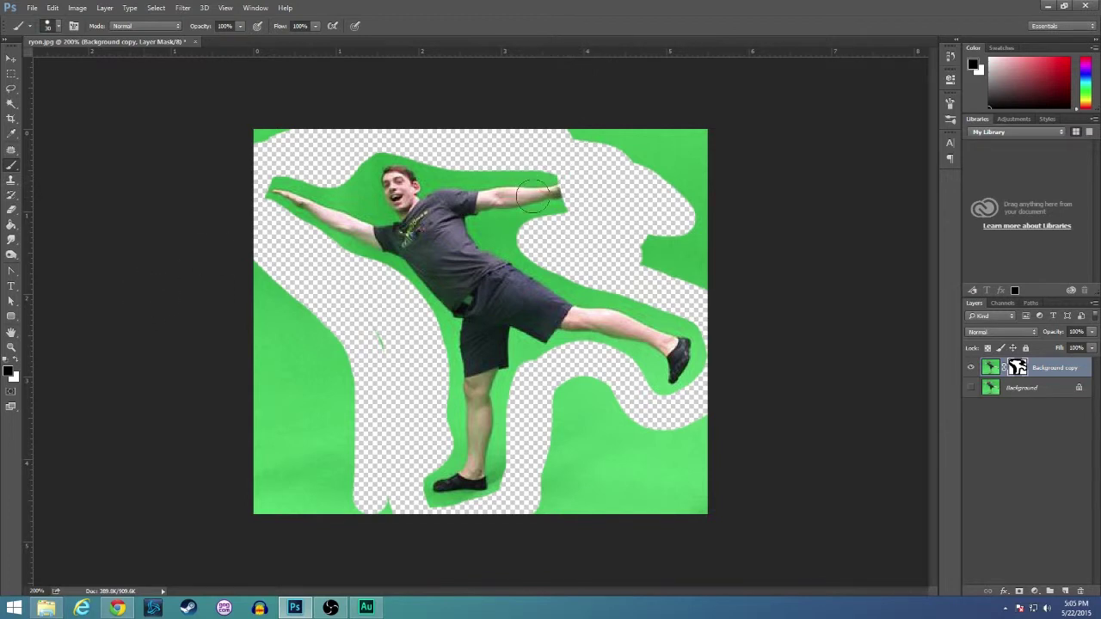
Step: Restore the hidden hand of the outstretched arm by painting white on the mask with a smaller brush, and switch the paint colour back to black
click(17, 362)
key(bracketleft)
key(bracketleft)
key(bracketleft)
key(bracketleft)
mouse_move(560, 188)
mouse_down()
mouse_move(594, 190)
mouse_move(565, 195)
mouse_up()
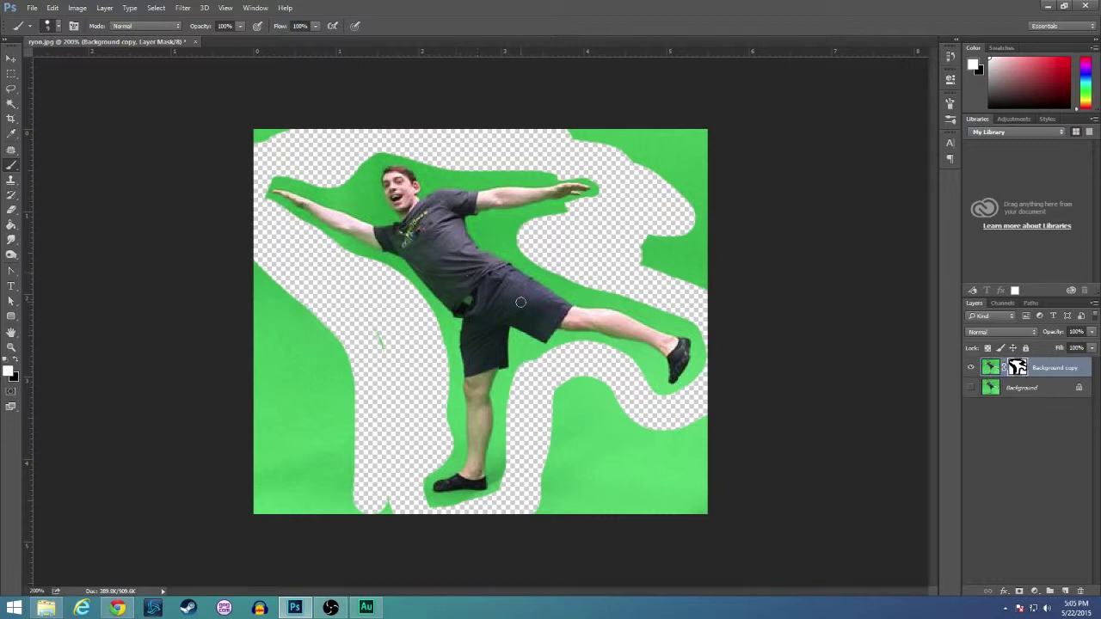
click(14, 362)
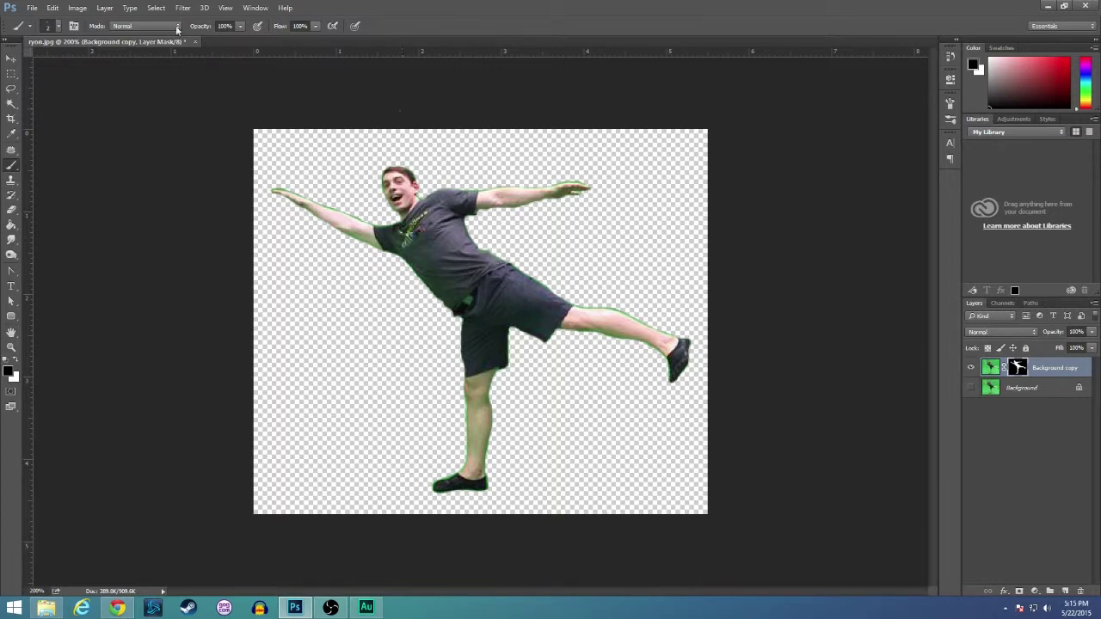
Step: Open the Save As dialog for the masked image
click(33, 9)
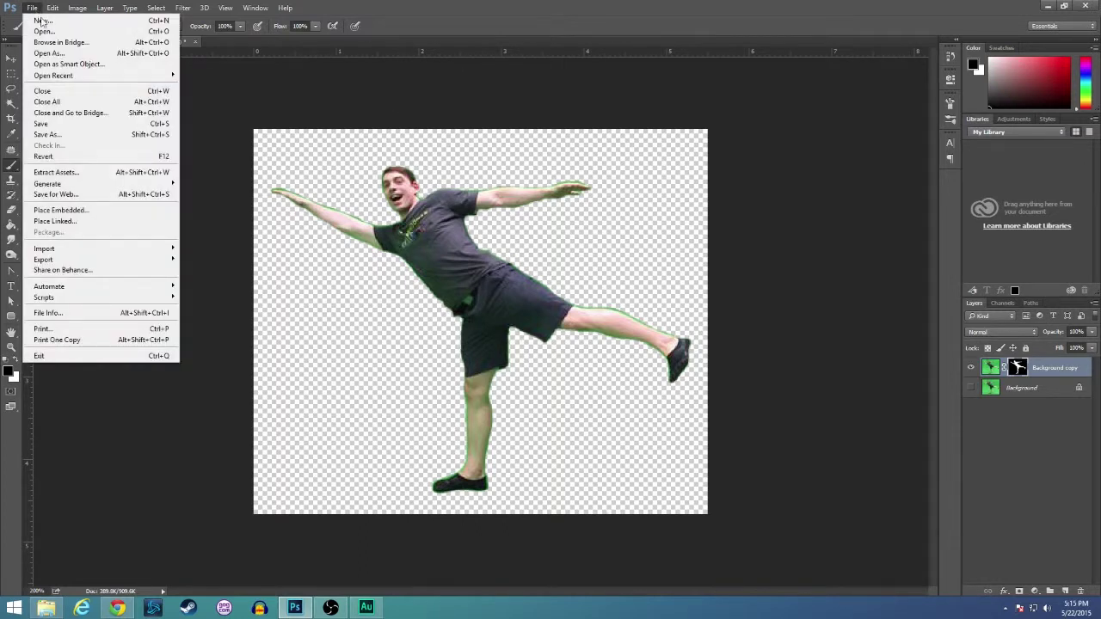
click(50, 134)
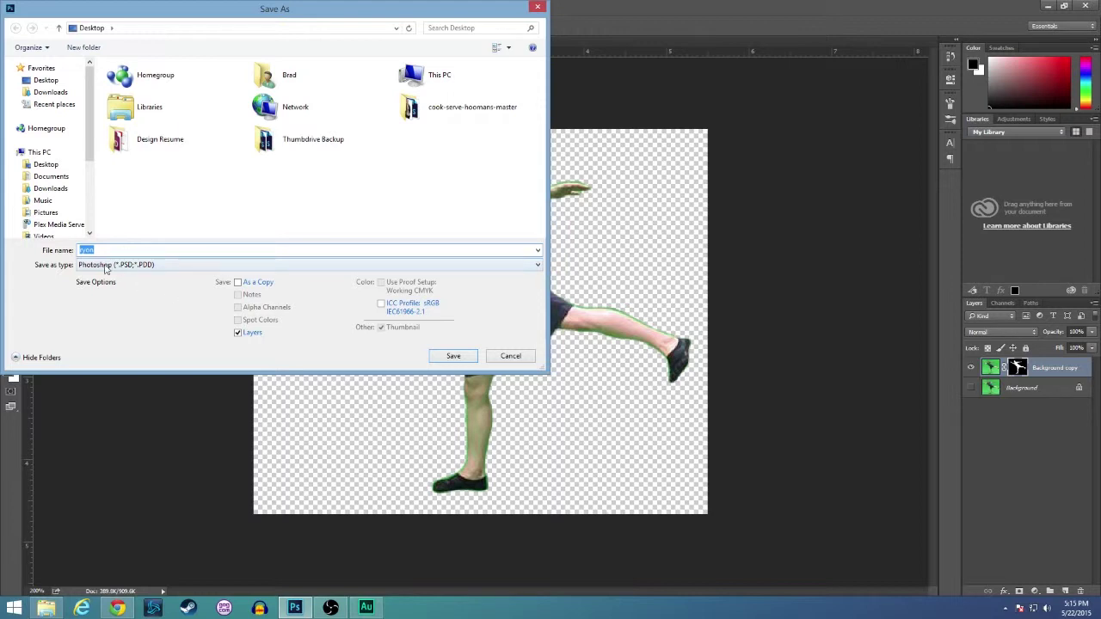
Step: Try the CompuServe GIF, PNG and TIFF file formats for the saved image
click(538, 265)
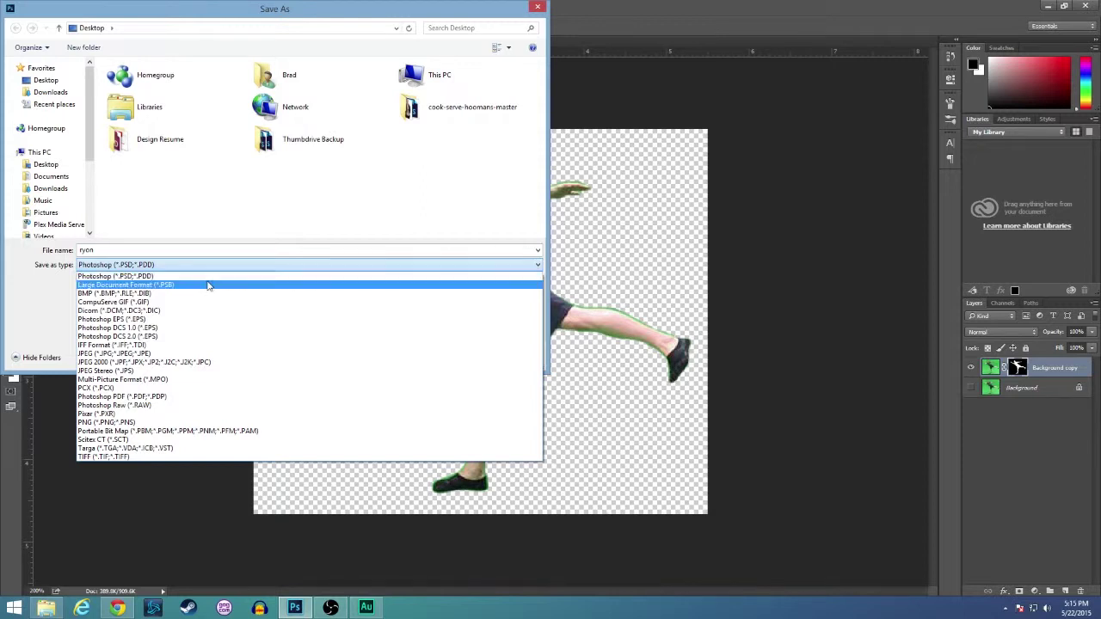
click(144, 305)
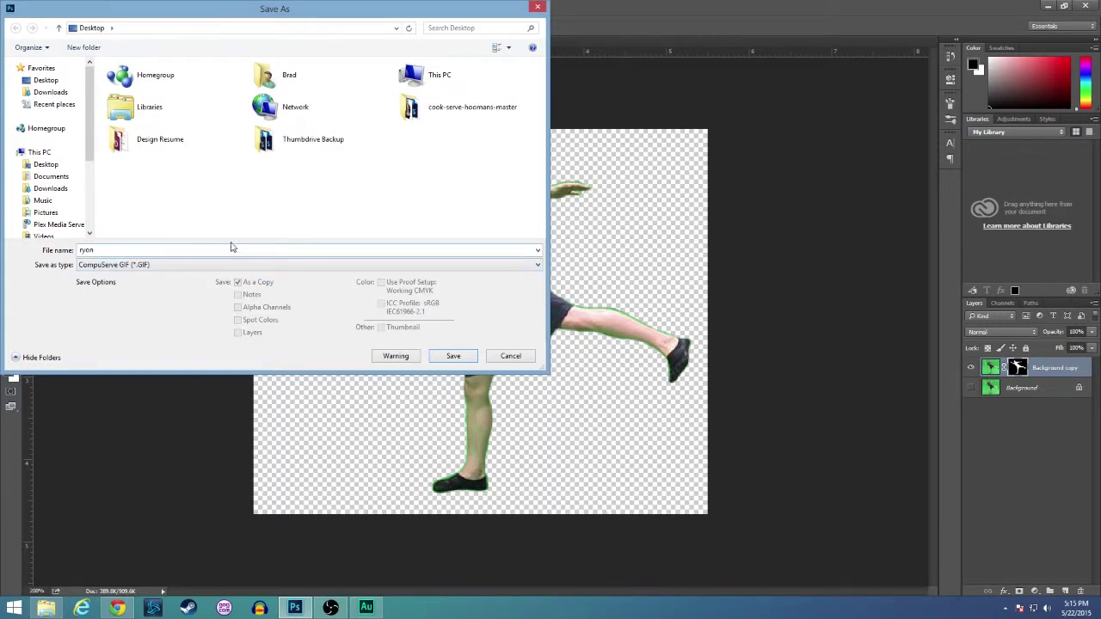
click(538, 265)
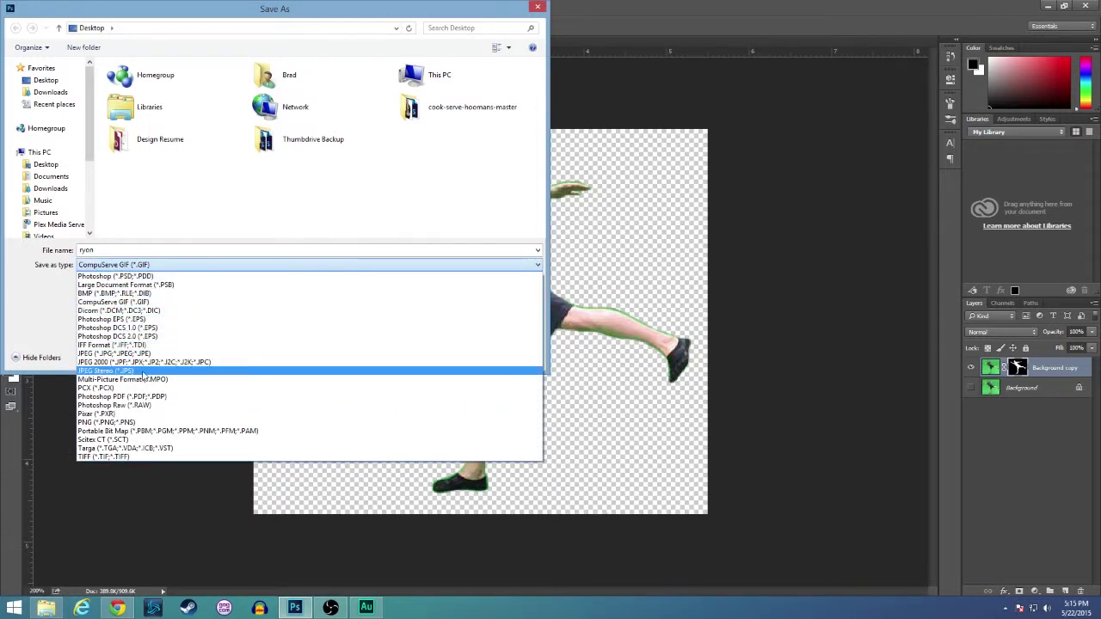
click(129, 424)
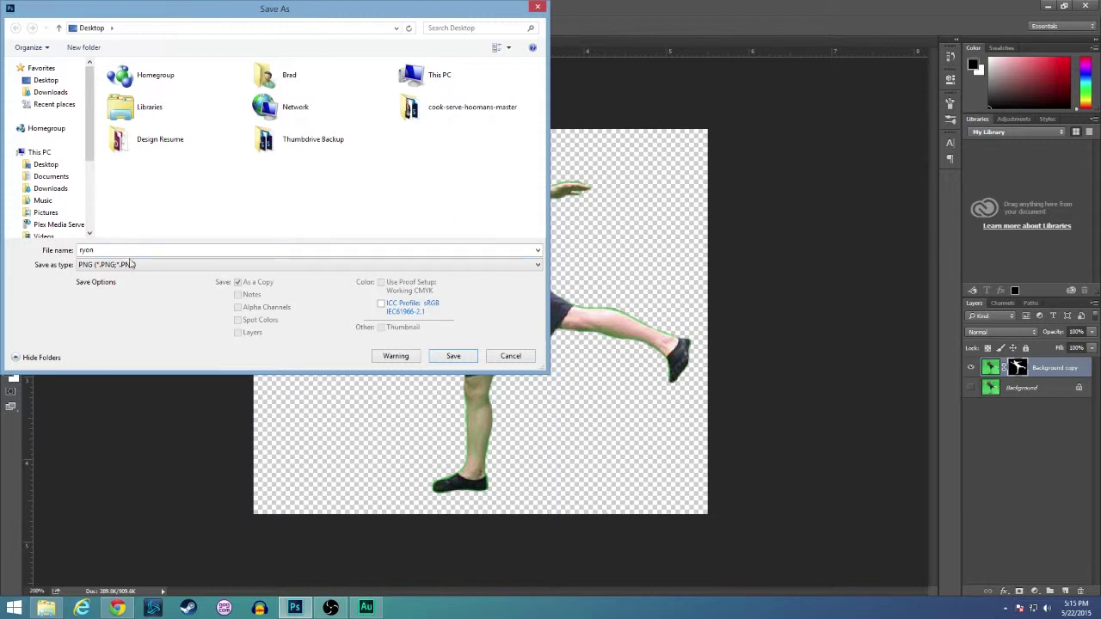
click(536, 268)
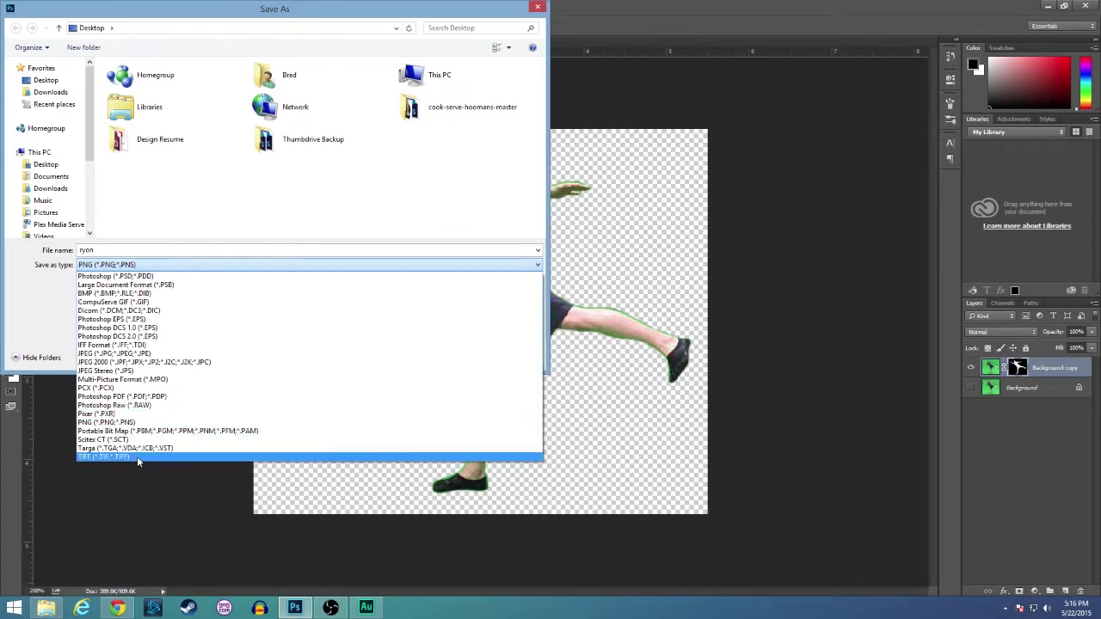
click(125, 458)
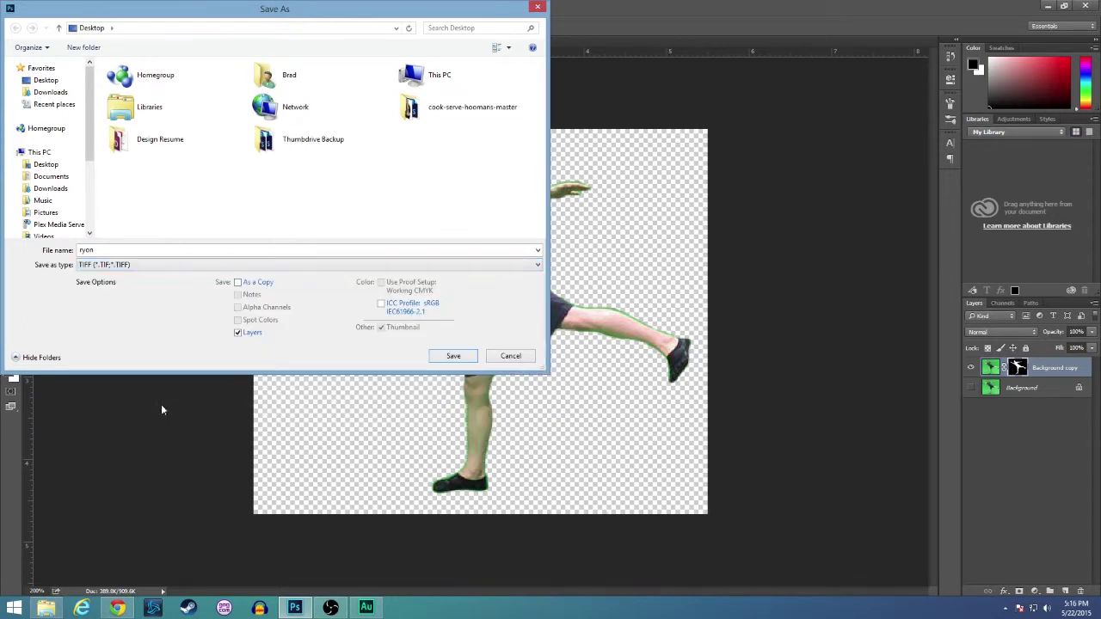
Step: Save the cutout as a PNG copy with None / Fast compression, keeping the existing file name
click(535, 264)
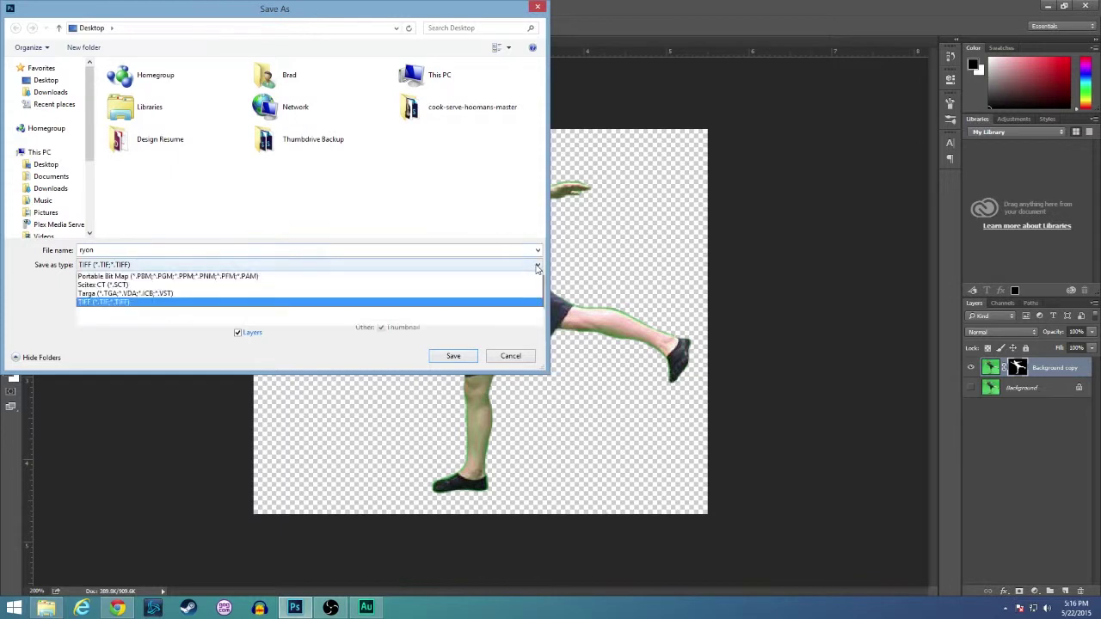
click(106, 423)
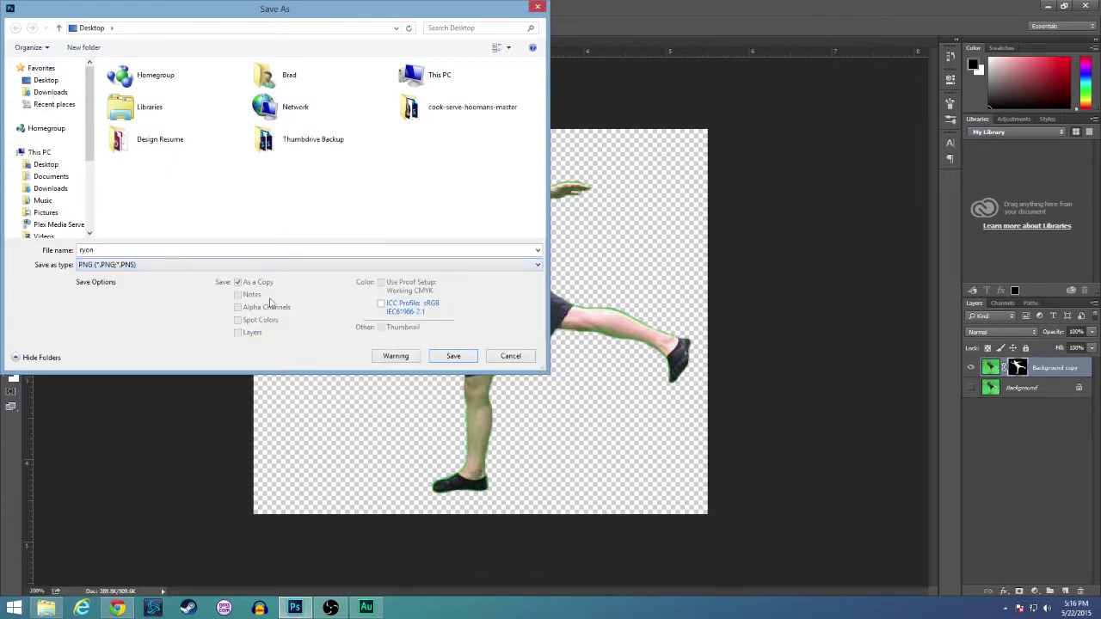
click(454, 356)
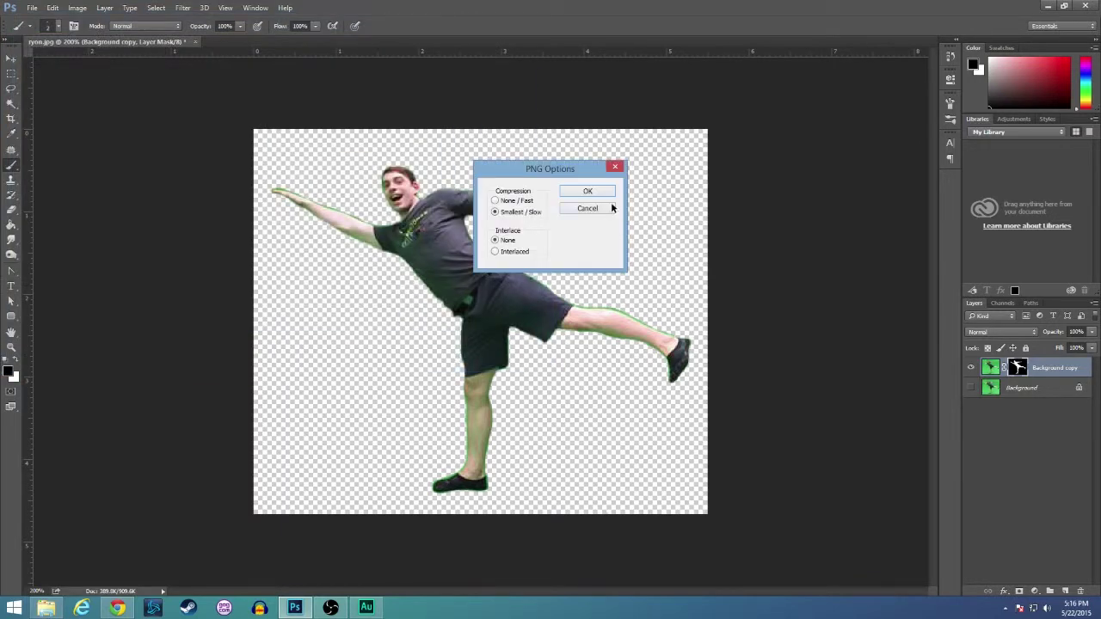
drag(567, 169, 827, 117)
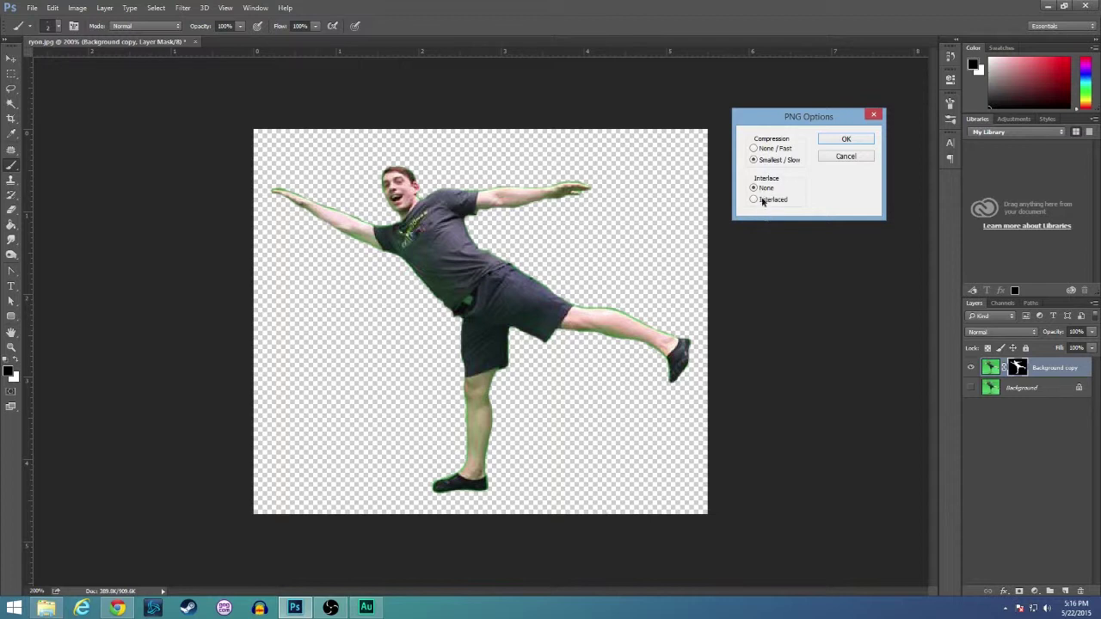
click(755, 148)
click(848, 141)
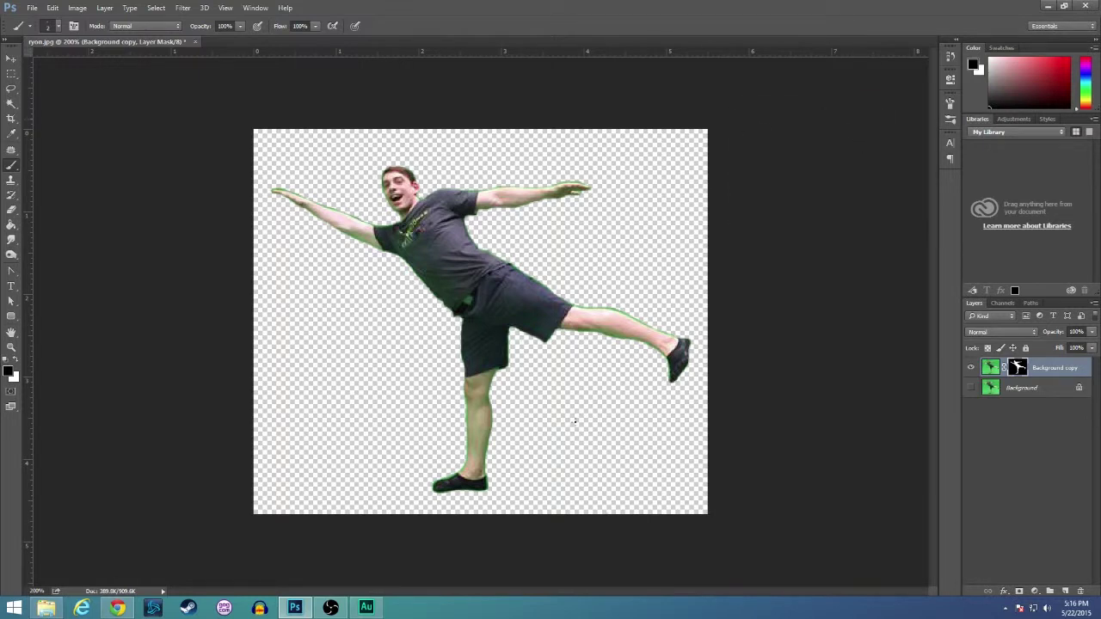